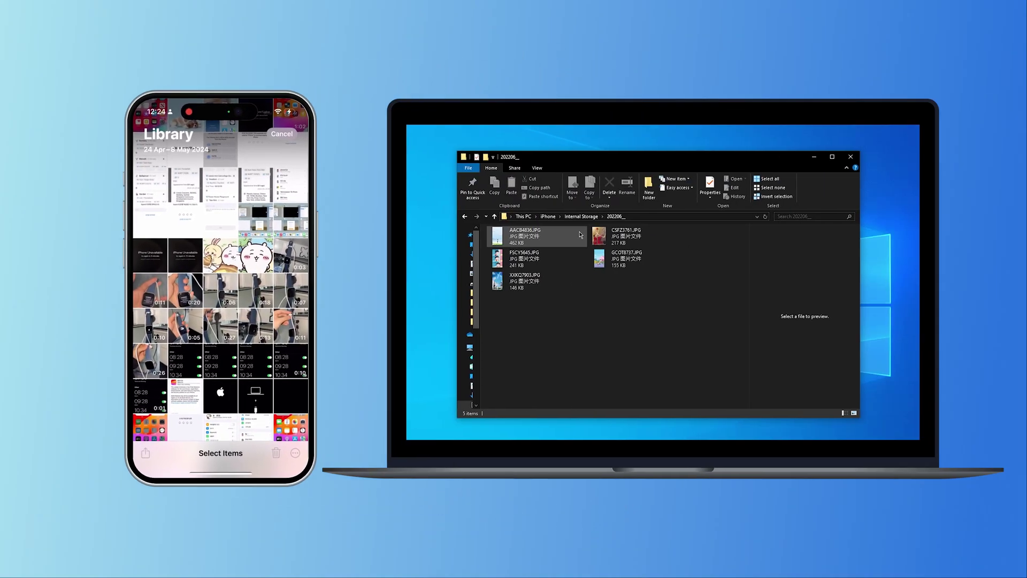
Step: Check the 202406_ folder, then open 202405_ and preview IMG_0003.MOV
left_click(581, 217)
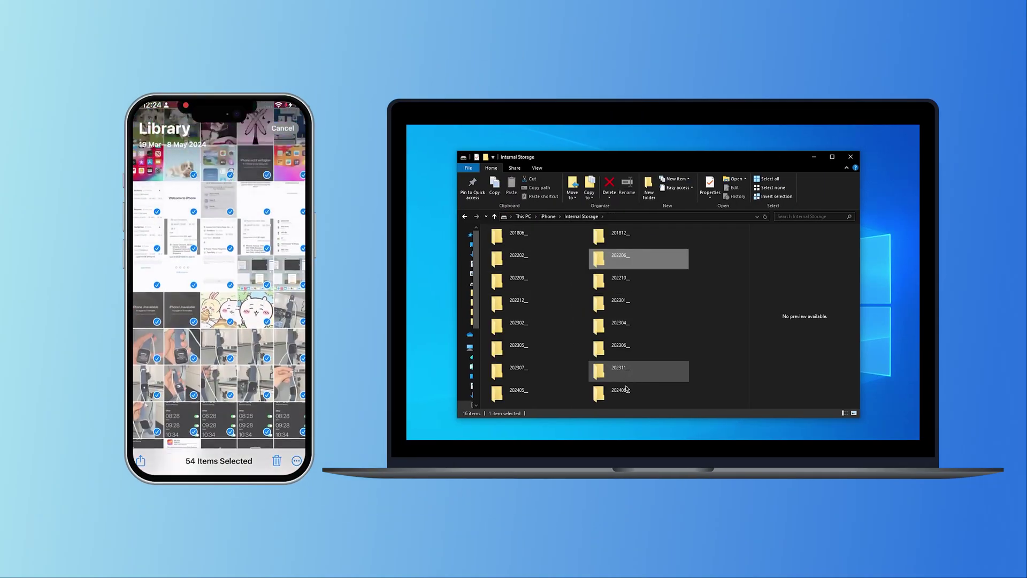
double_click(621, 390)
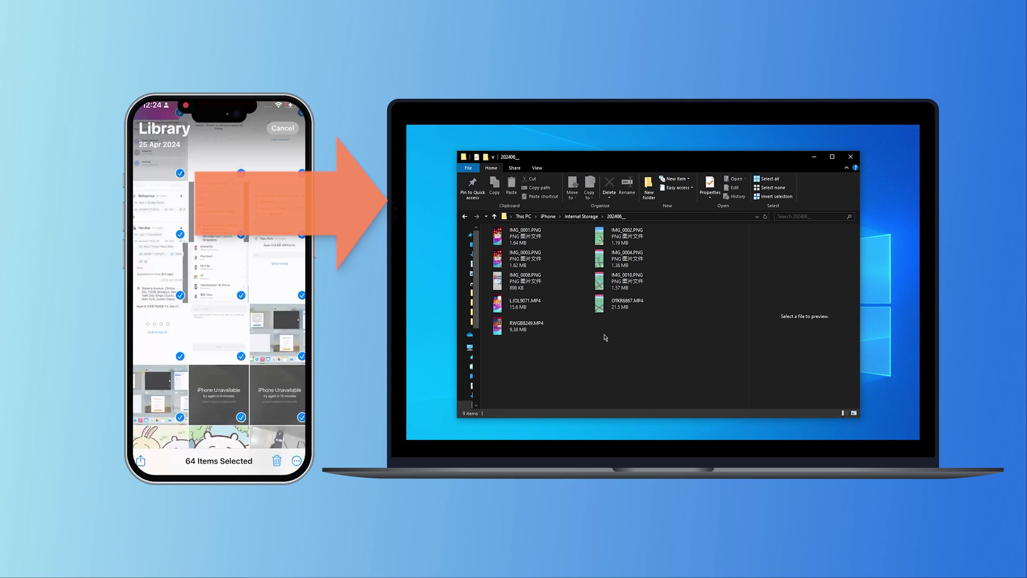
left_click(581, 216)
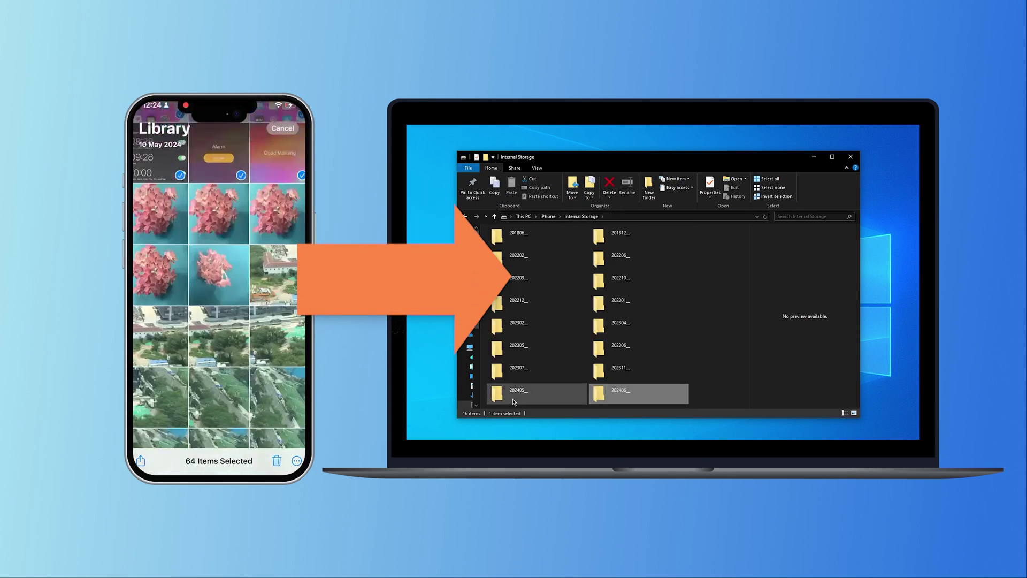
double_click(514, 401)
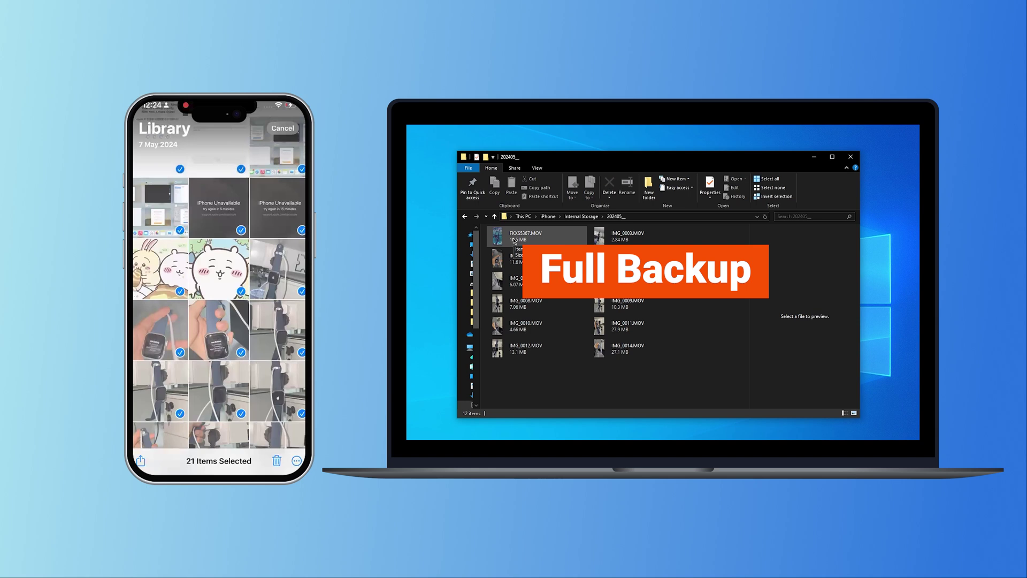
left_click(624, 237)
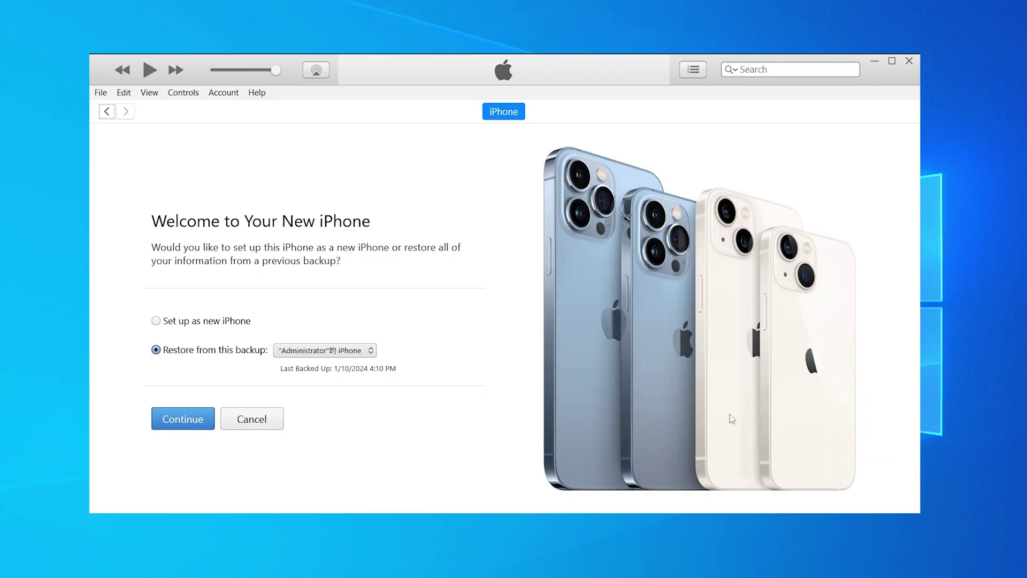
Step: Choose 'Set up as new iPhone', continue, and start syncing it with iTunes
left_click(207, 322)
left_click(177, 425)
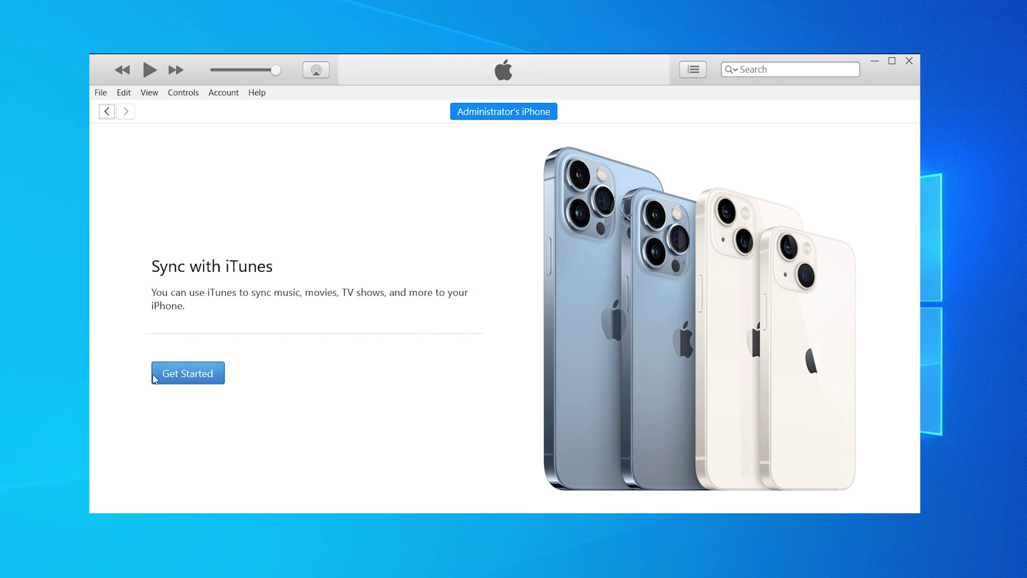
left_click(188, 374)
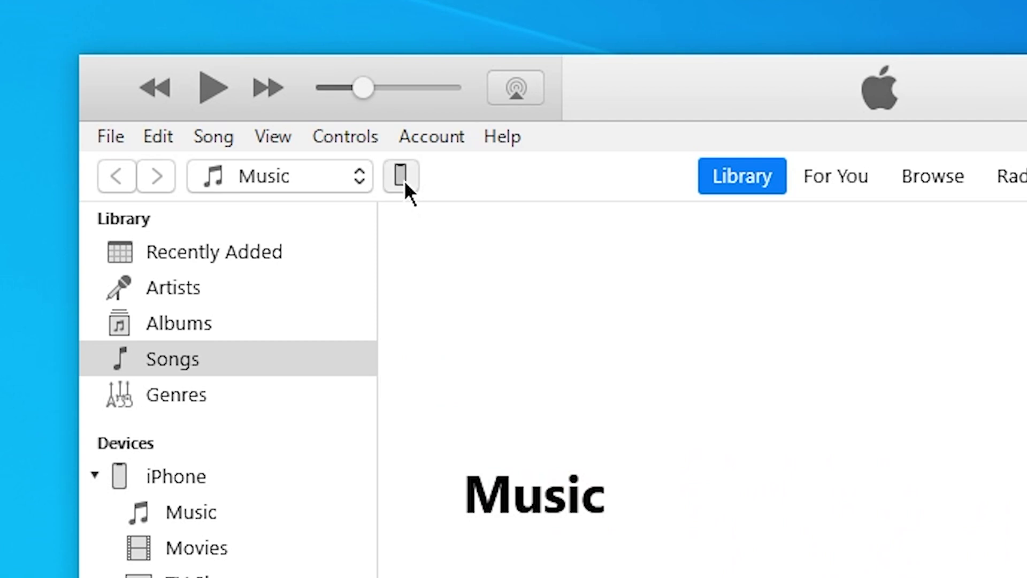
Step: On the iPhone's Summary page, back up automatically to This Computer without encryption
left_click(403, 179)
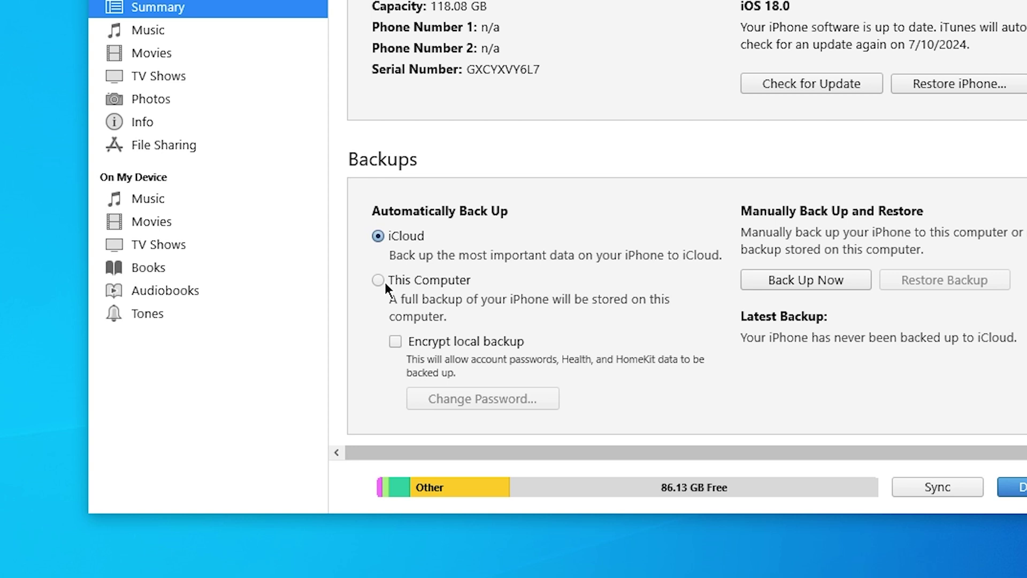
left_click(384, 282)
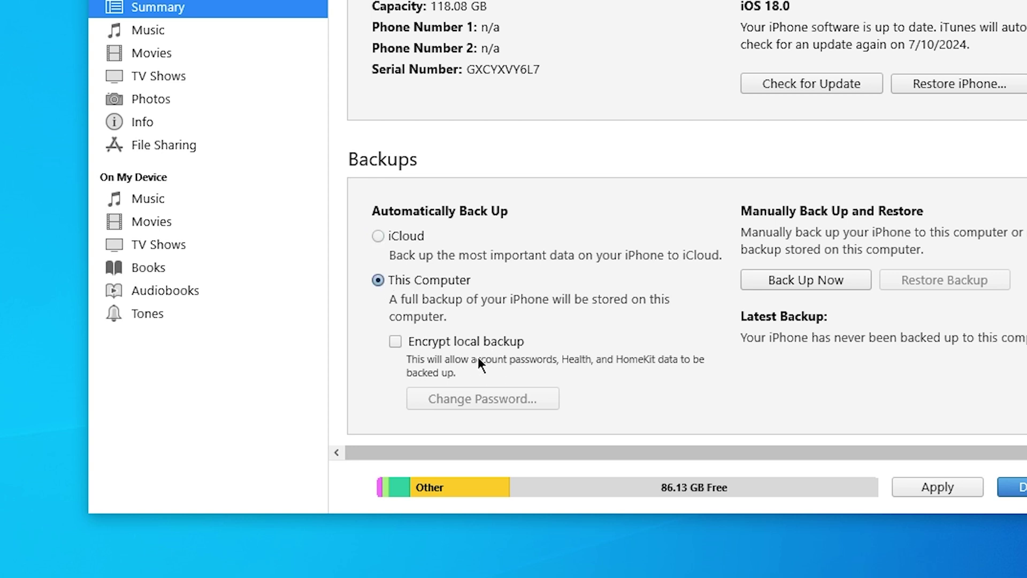
left_click(396, 345)
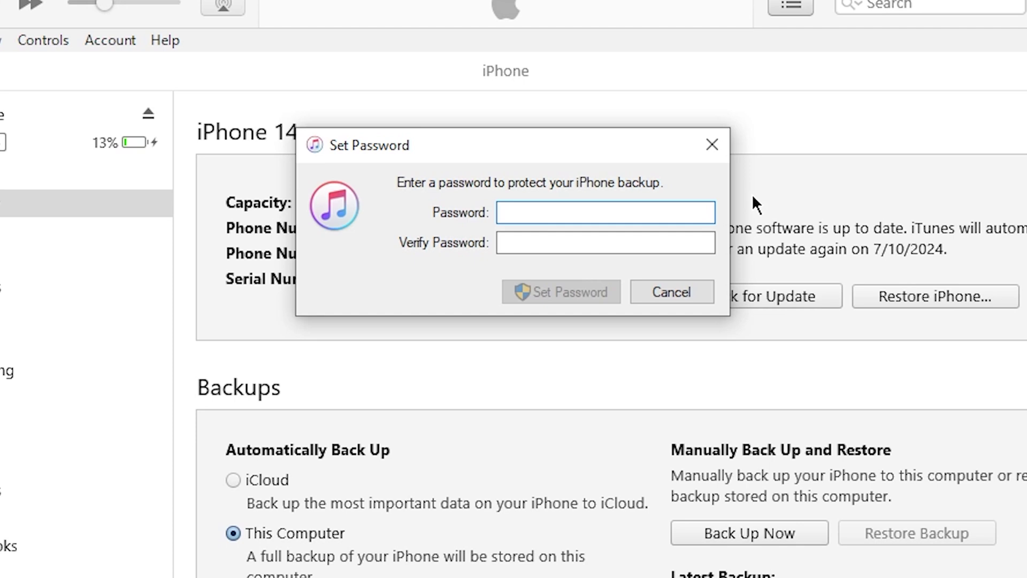
left_click(675, 298)
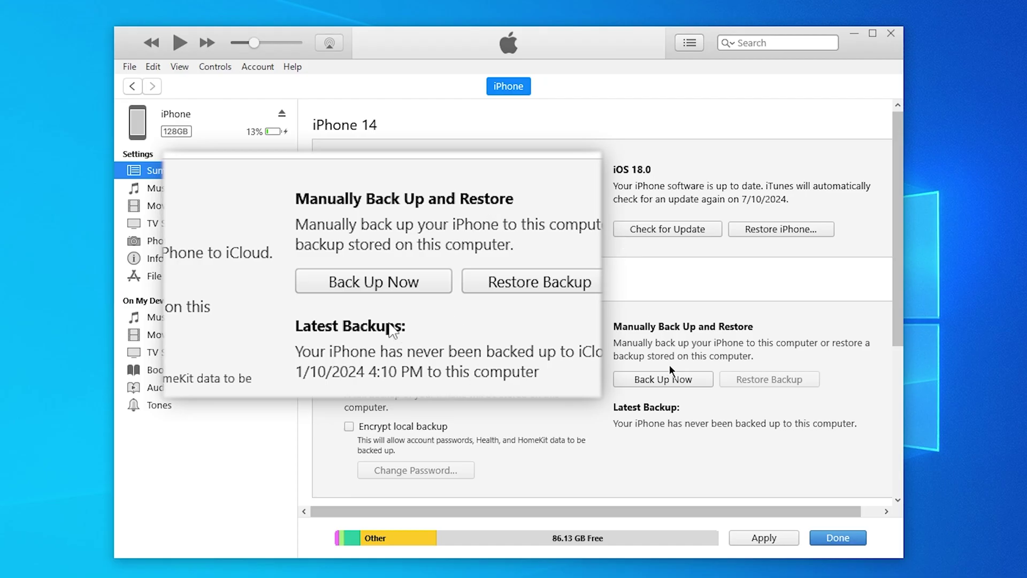
Step: Run Back Up Now for a full iPhone backup, then choose Restore Backup
left_click(696, 381)
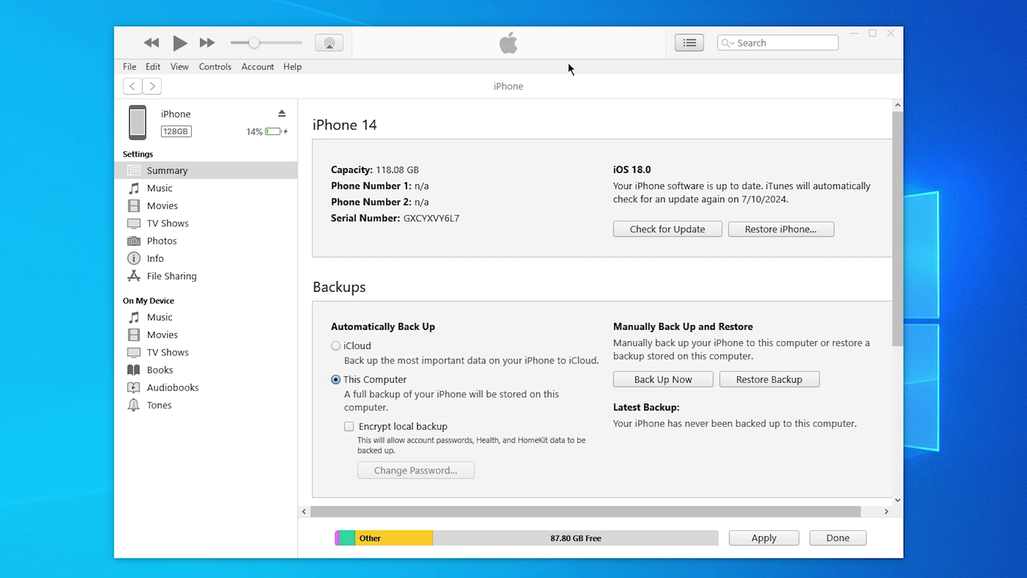
left_click(621, 138)
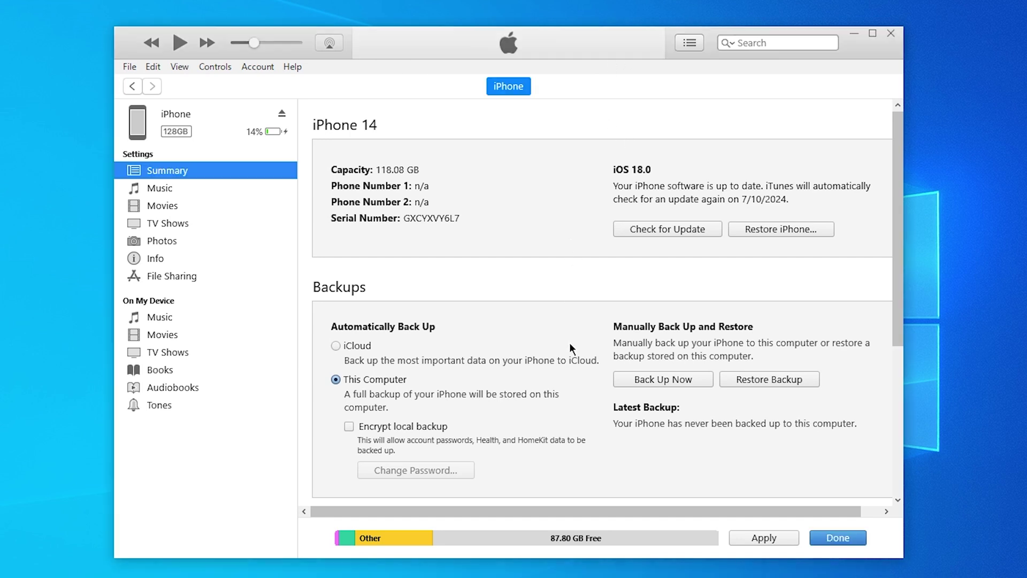
left_click(785, 376)
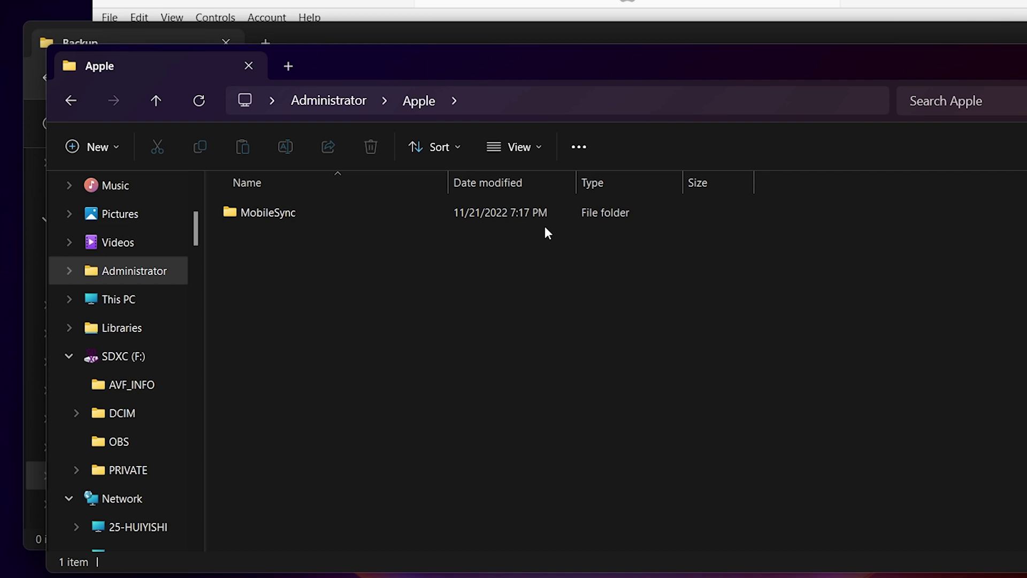
Step: Open MobileSync > Backup and browse the newest backup folder's 260 items
double_click(477, 212)
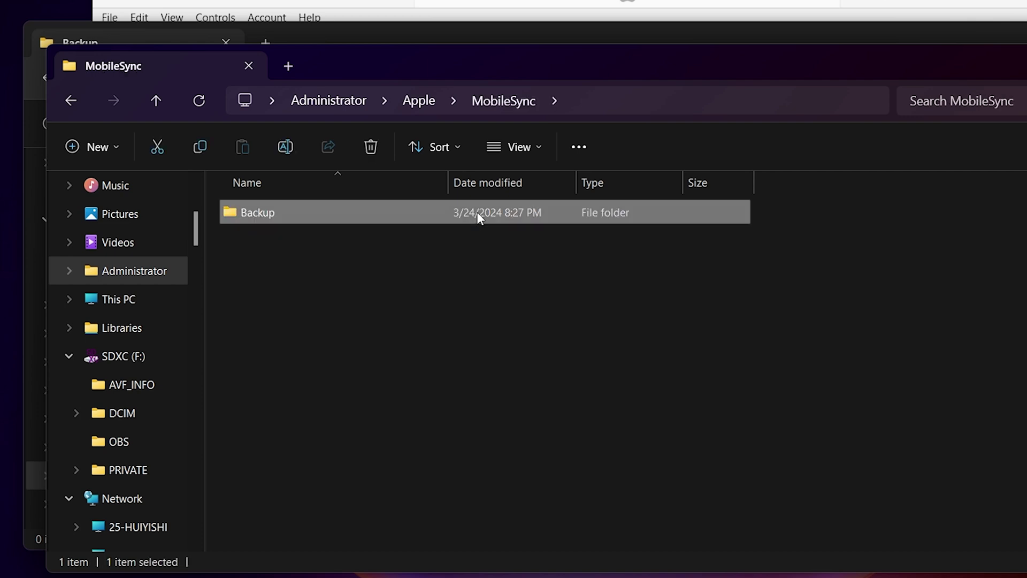
double_click(477, 212)
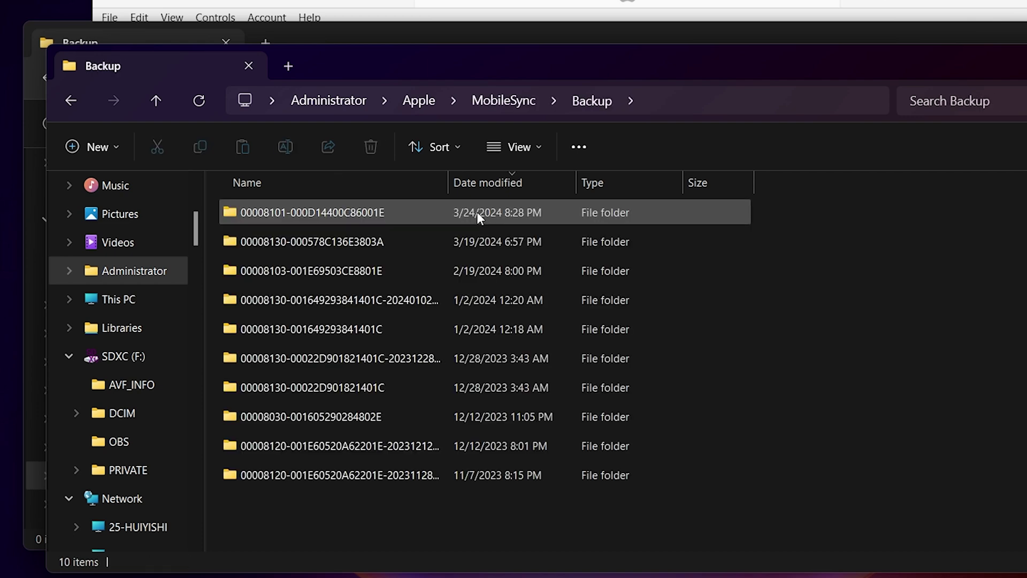
double_click(476, 211)
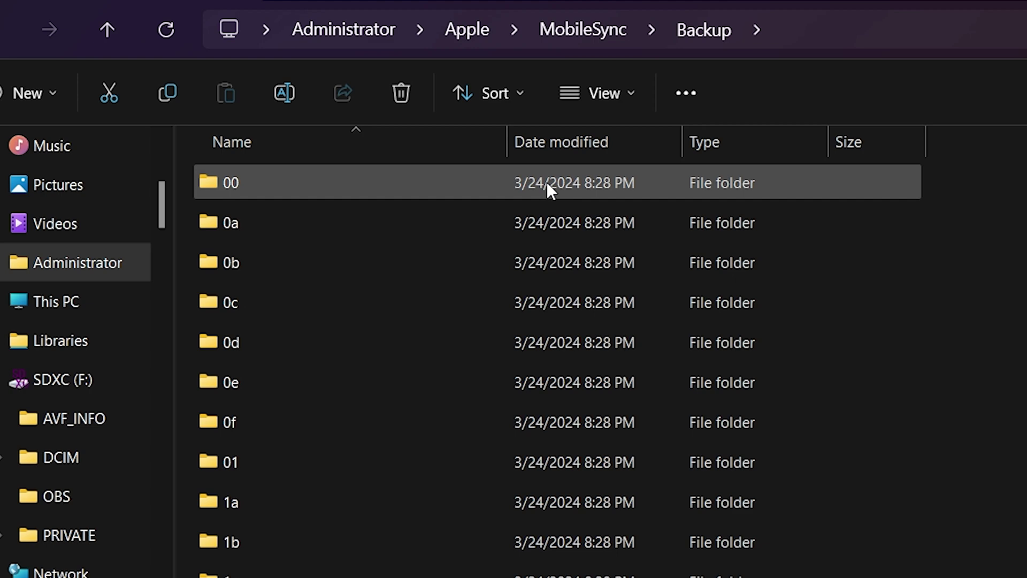
scroll(547, 182, "down", 20)
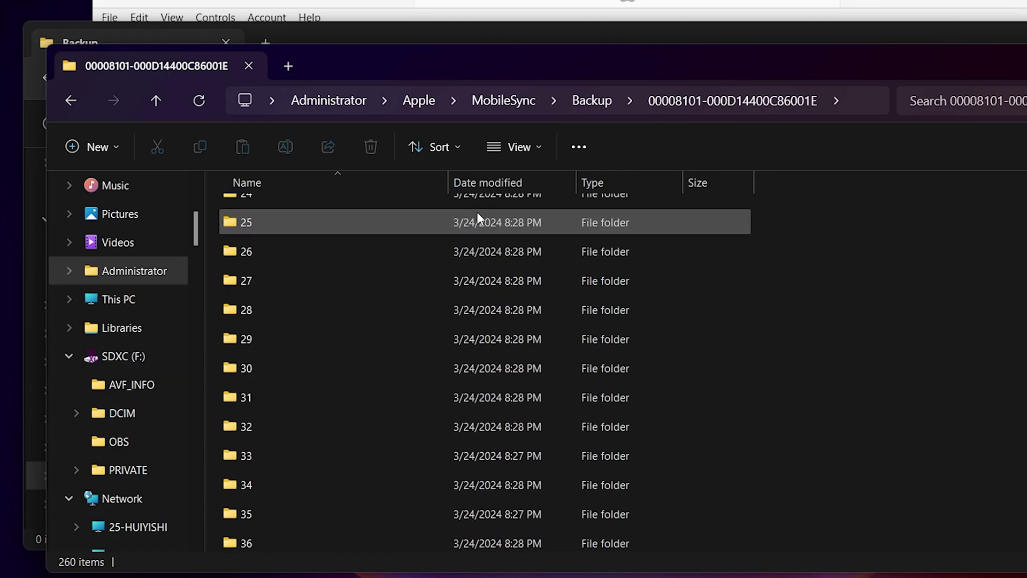
scroll(477, 212, "down", 20)
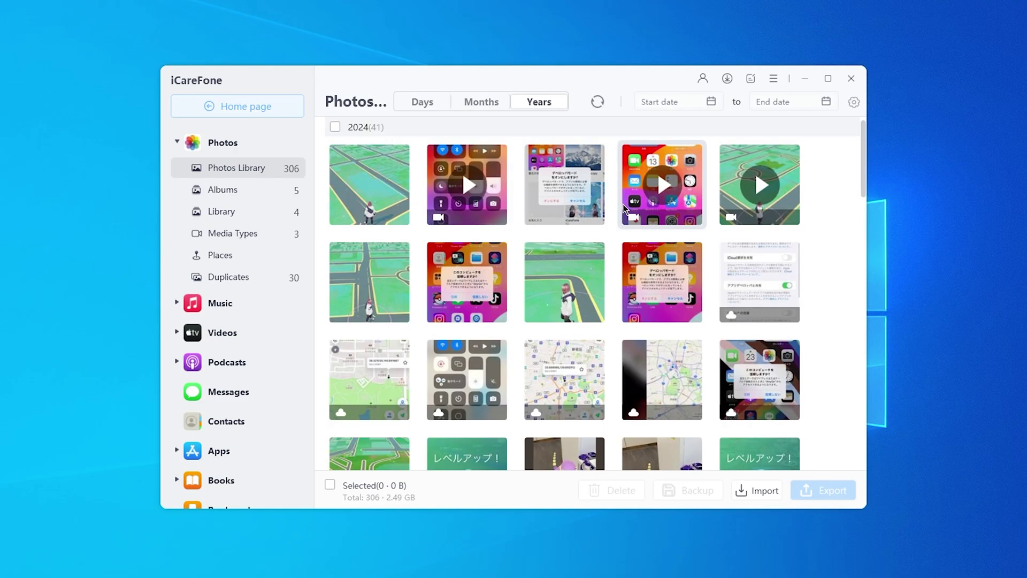
Step: Select the 27.96 MB video in the second row of the Photos Library
scroll(623, 206, "down", 10)
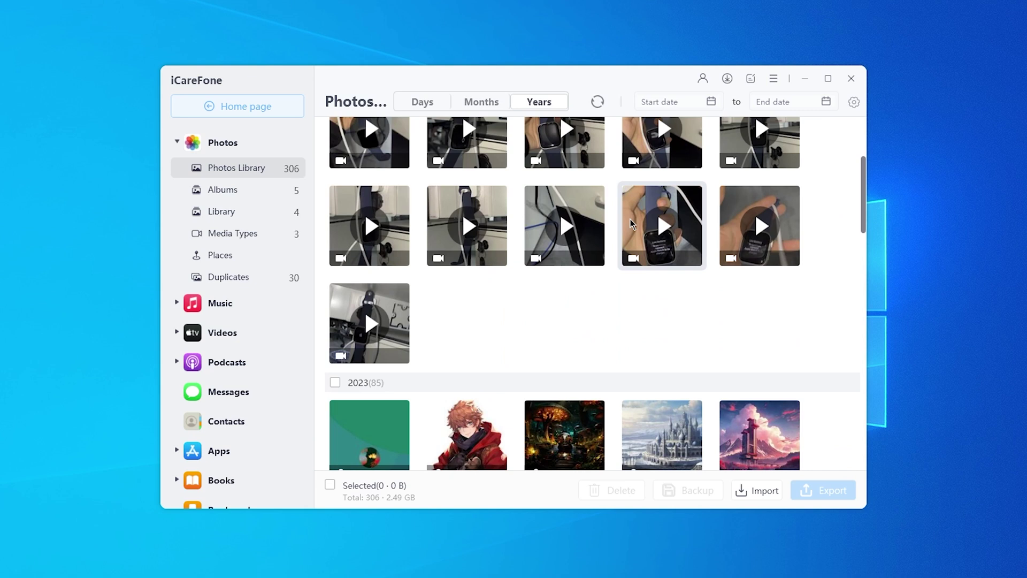
scroll(615, 222, "up", 3)
left_click(467, 252)
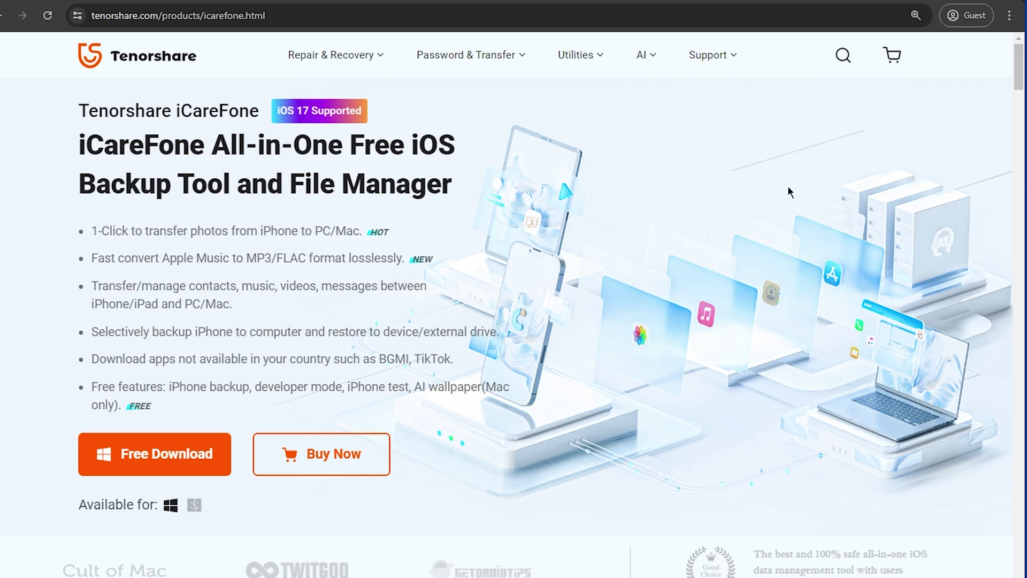
scroll(788, 187, "down", 10)
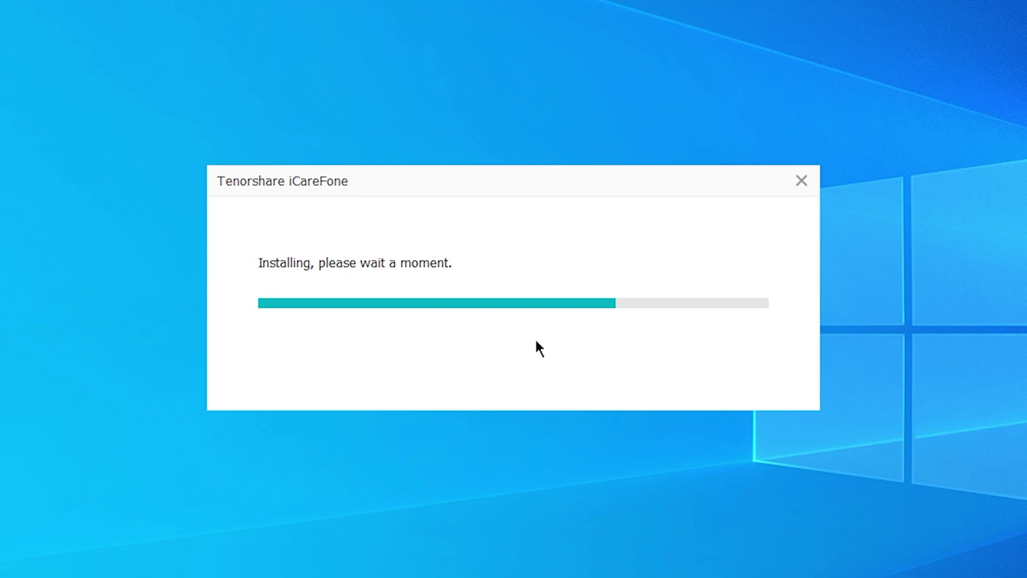
Step: Launch iCareFone after installation and dismiss the Test Report to reach My Device
left_click(732, 361)
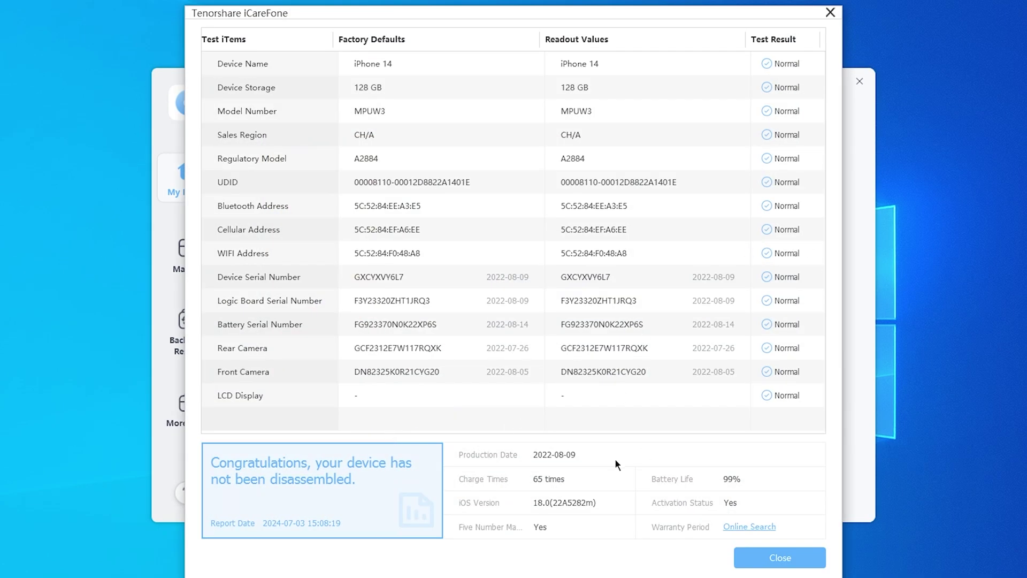
left_click(828, 12)
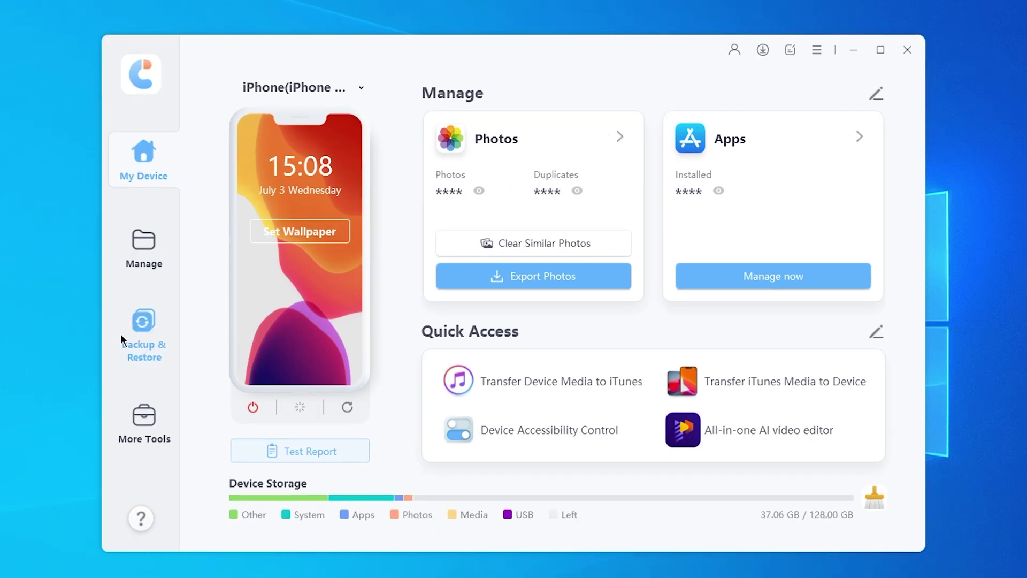
Step: In Backup & Restore, view the 1.95 GB iPhone 14 backup, then return to the list
left_click(121, 337)
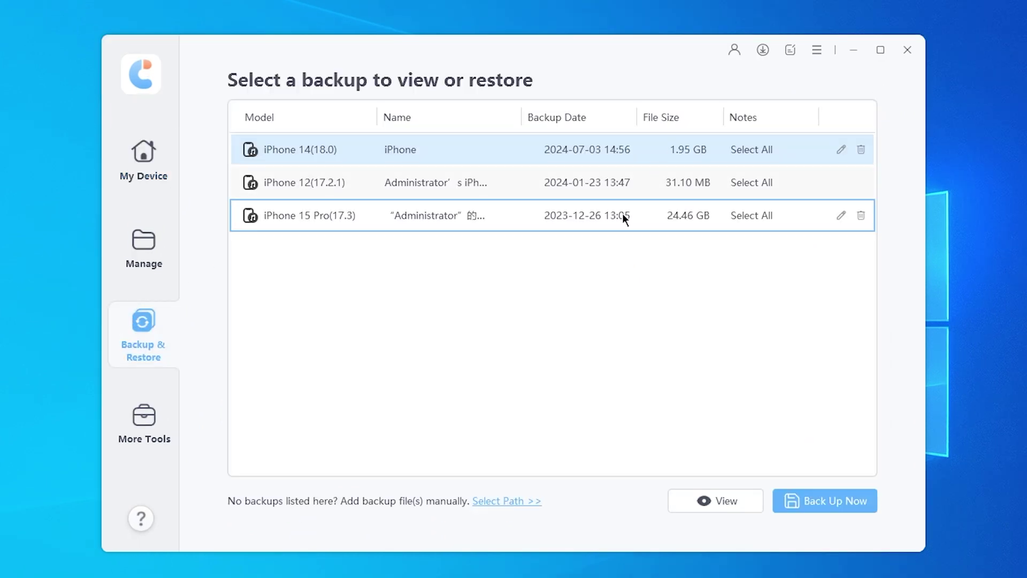
left_click(723, 501)
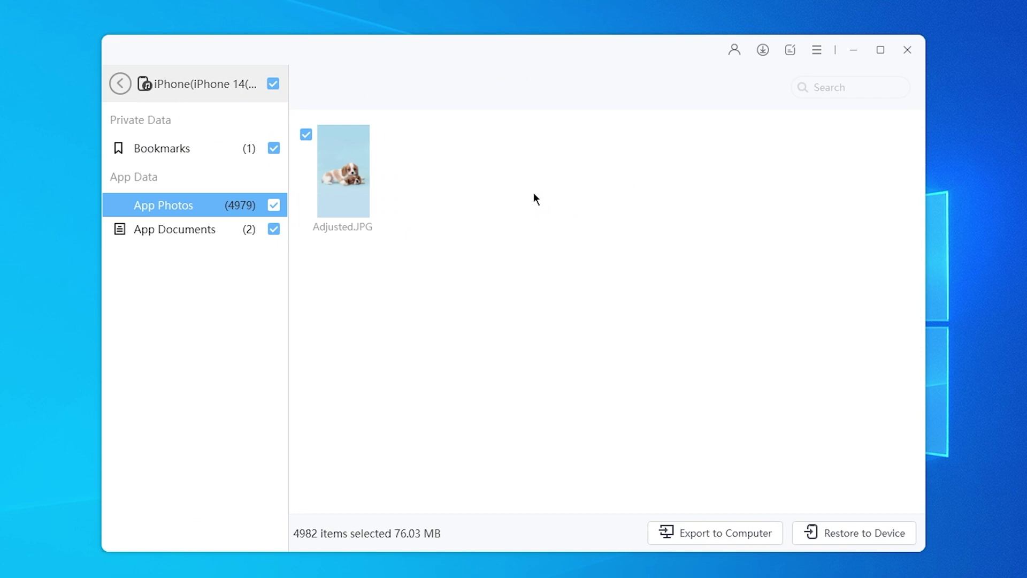
left_click(121, 84)
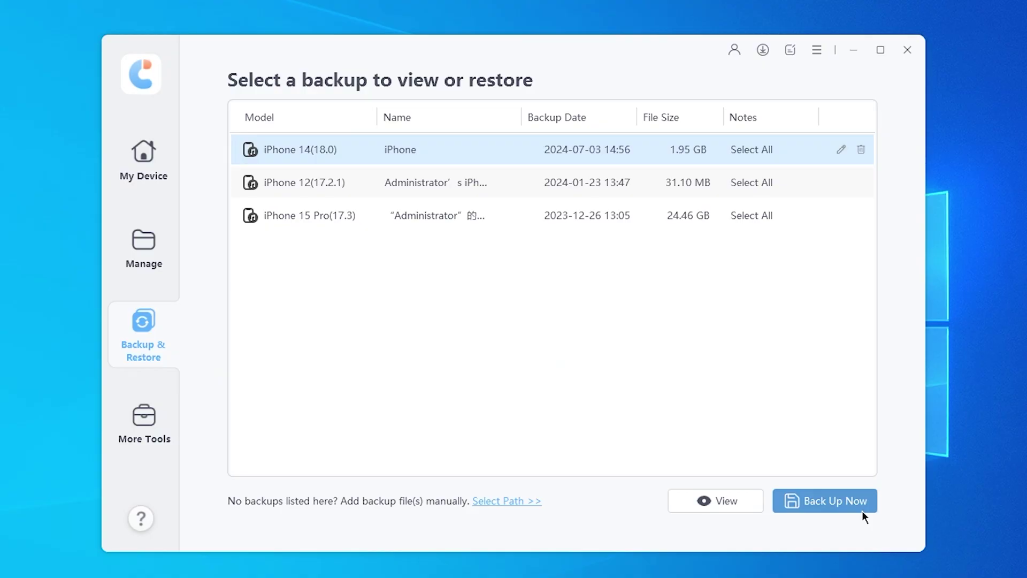
Step: Back up the iPhone 14 with Messages, Voicemail, Notes and Bookmarks unchecked
left_click(766, 368)
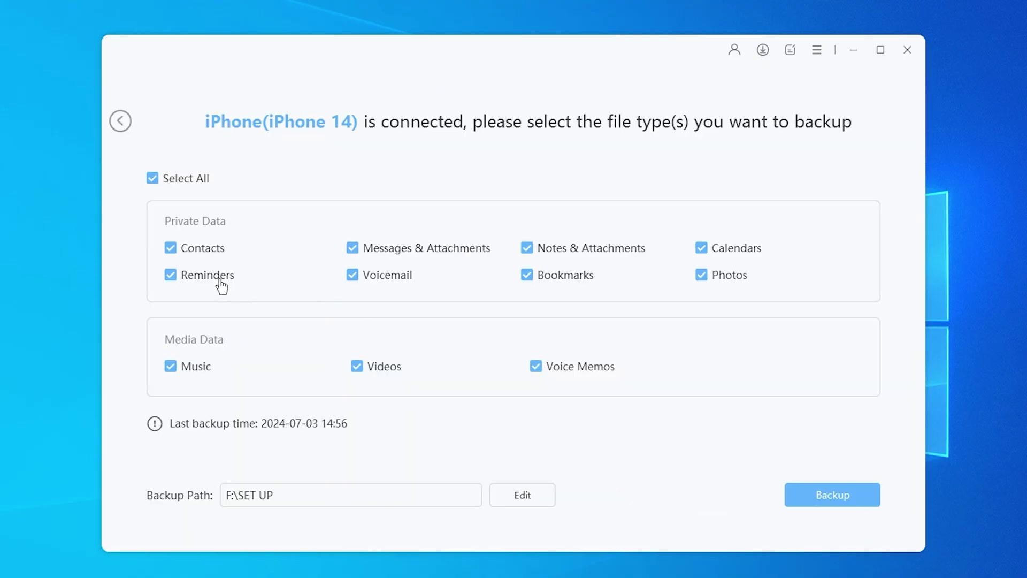
left_click(445, 251)
left_click(406, 276)
left_click(565, 248)
left_click(562, 275)
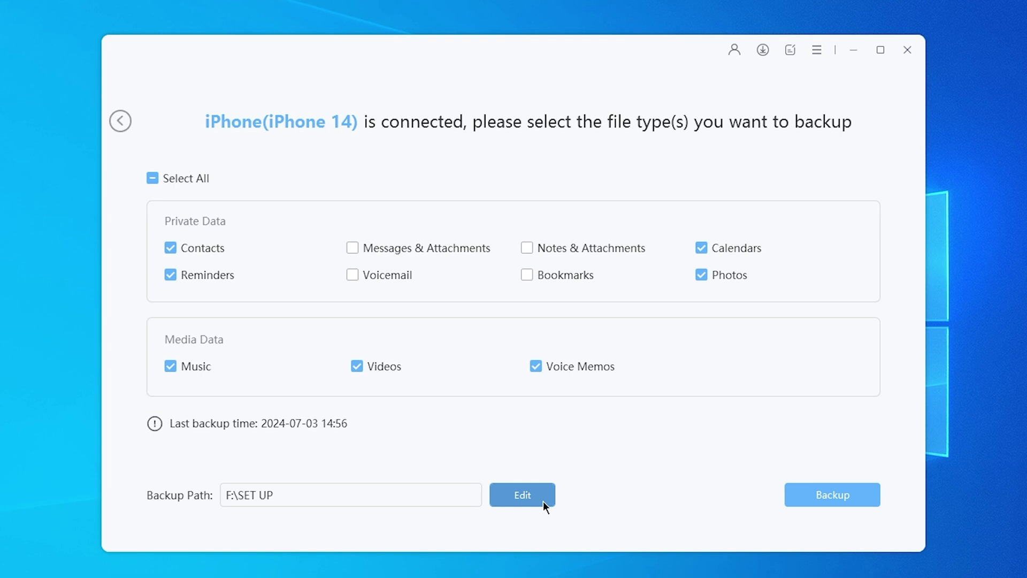
left_click(861, 495)
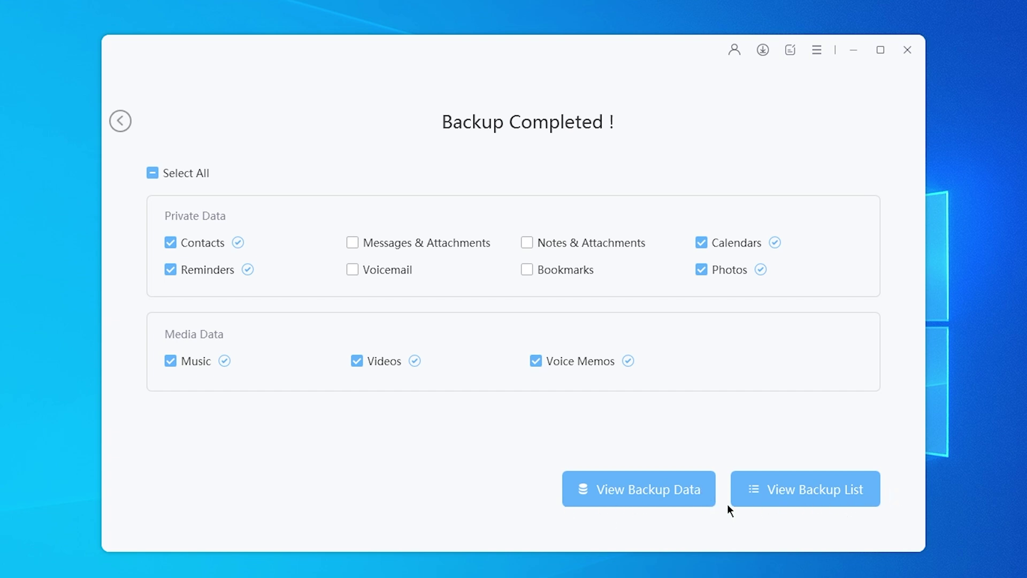
Step: Browse the new backup's 1025 photos, then return to the backup list
left_click(683, 502)
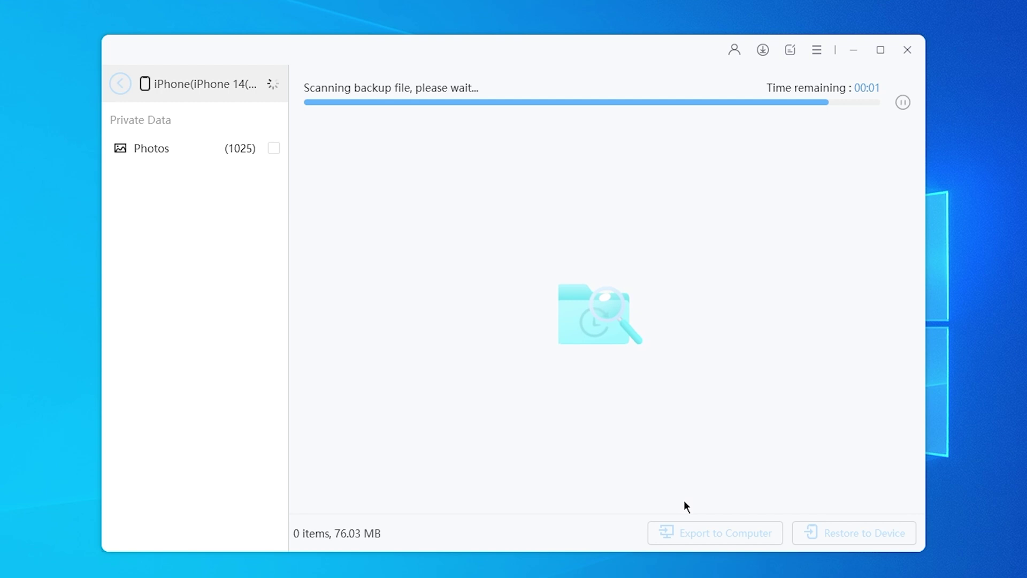
scroll(532, 322, "down", 6)
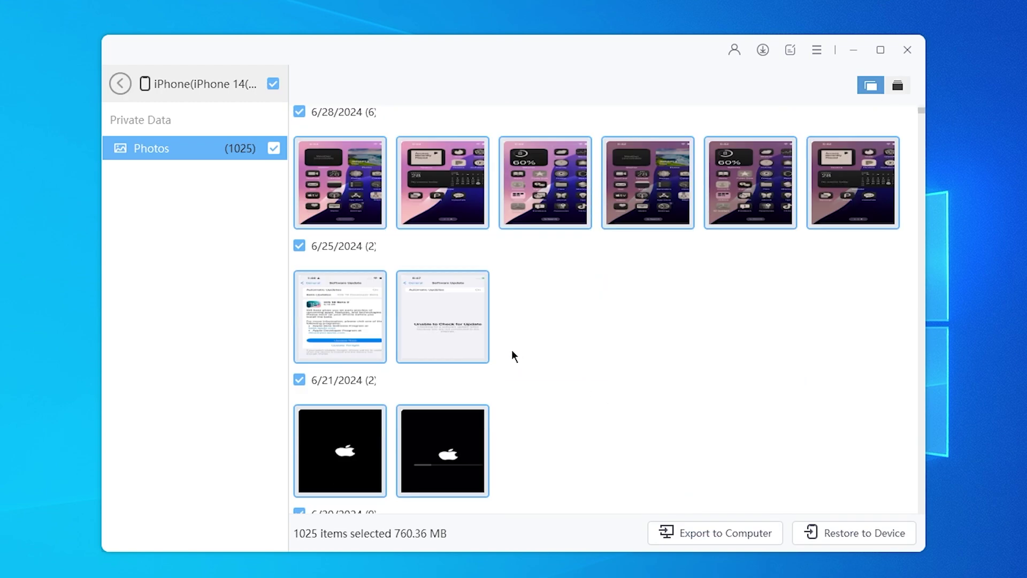
scroll(436, 310, "down", 15)
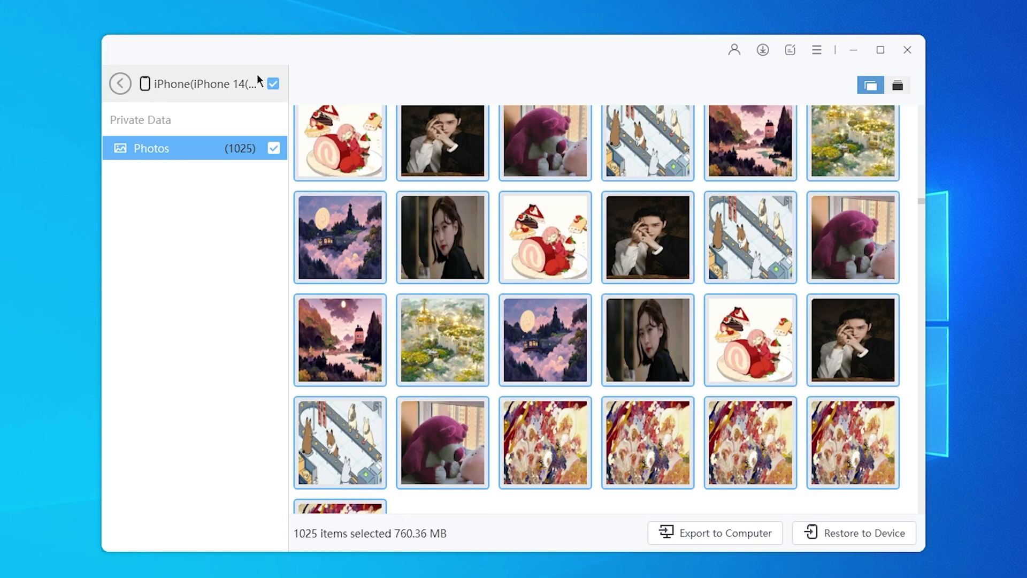
left_click(120, 85)
Step: In iCareFone's Photos category, select the 2024-06-21 and 2024-06-20 photo groups
left_click(140, 233)
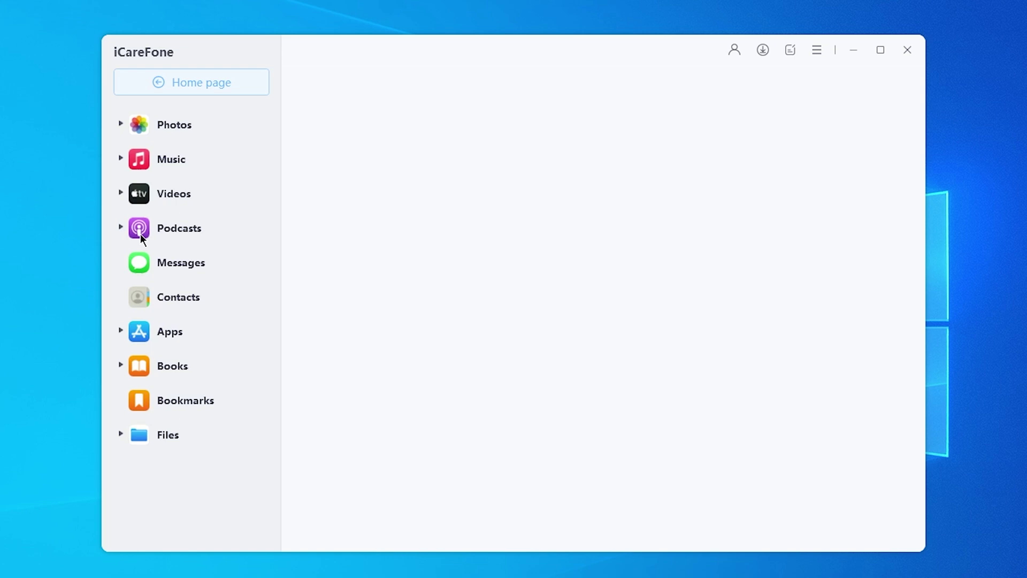
left_click(307, 132)
left_click(597, 274)
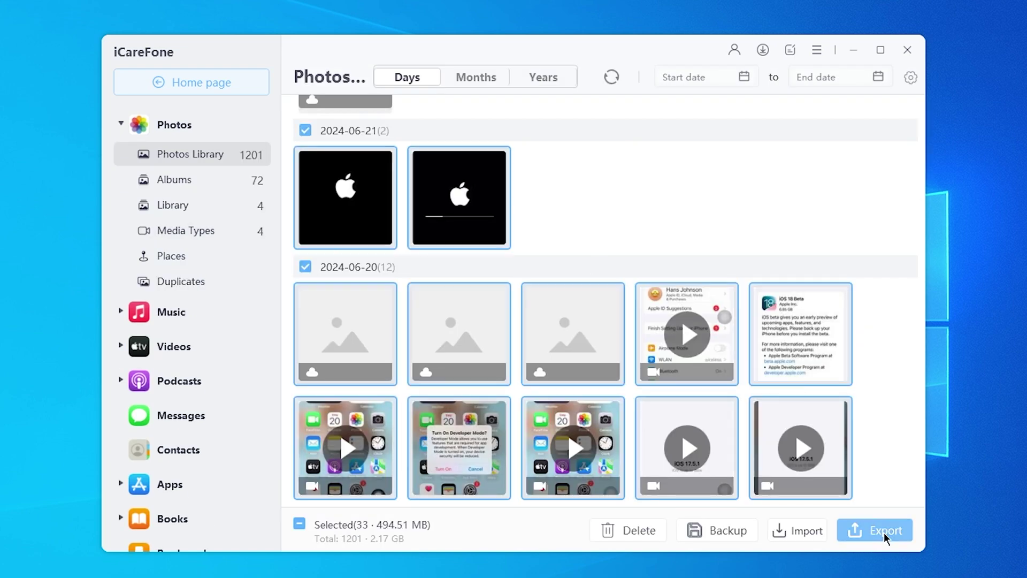
Step: Export the selected items to the PC in the unchanged format and open the destination folder
left_click(875, 531)
left_click(710, 161)
left_click(724, 192)
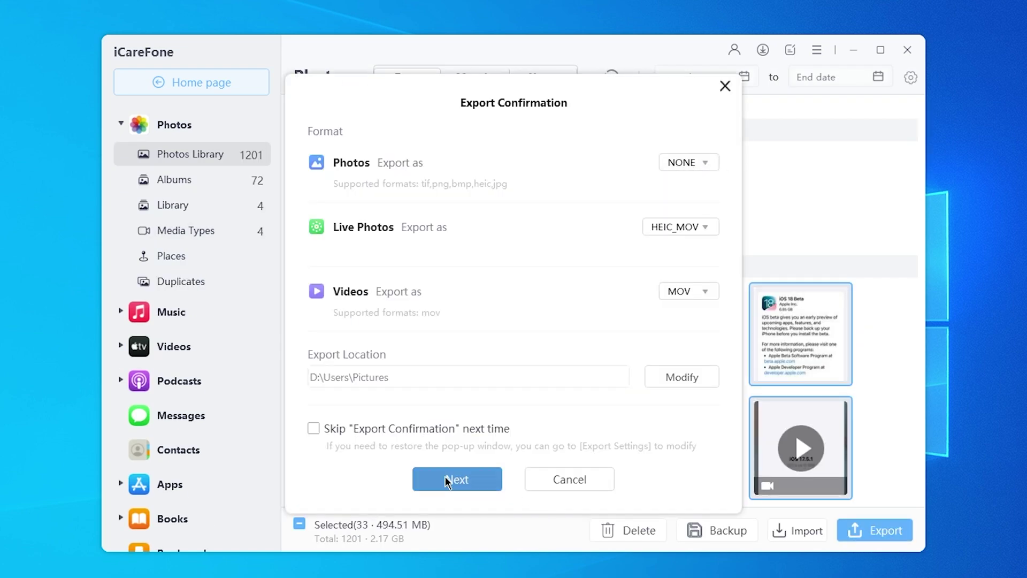
left_click(445, 478)
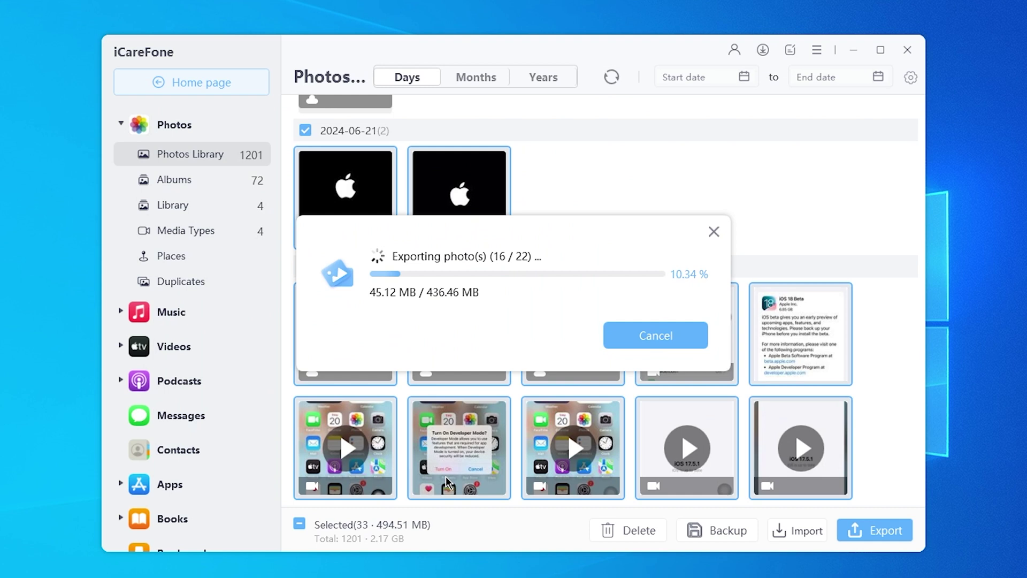
left_click(594, 316)
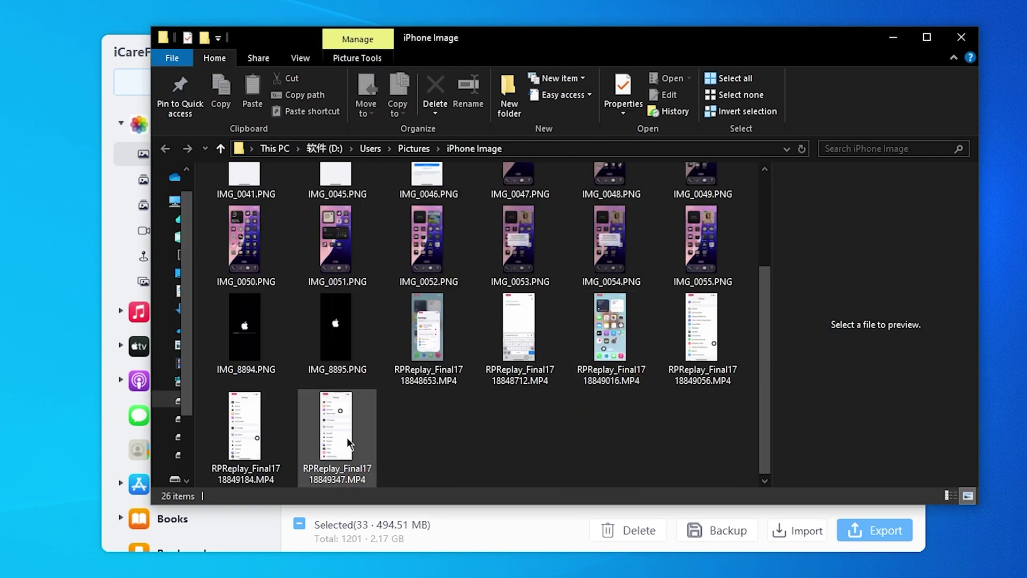
scroll(347, 438, "up", 2)
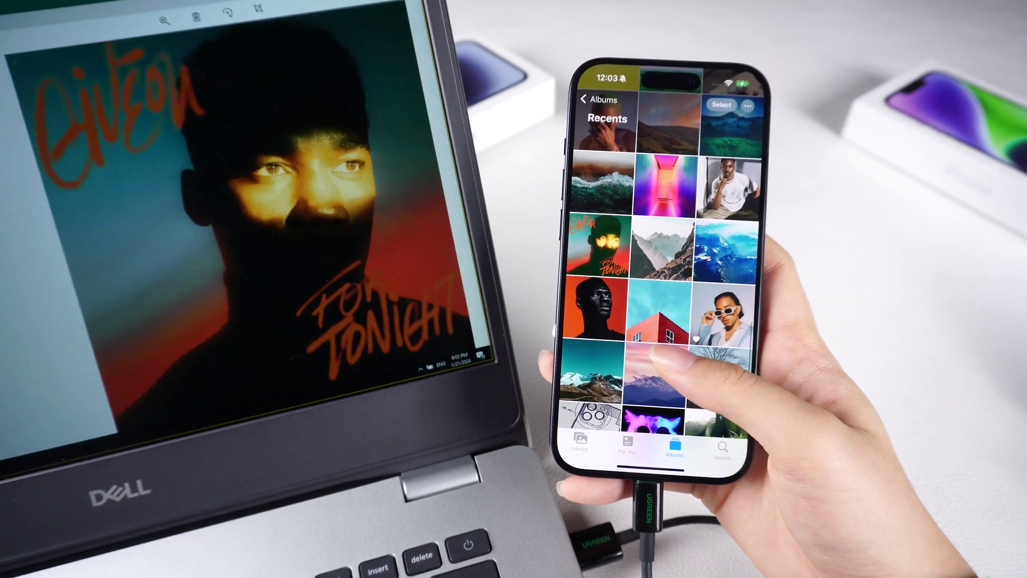
left_click(685, 302)
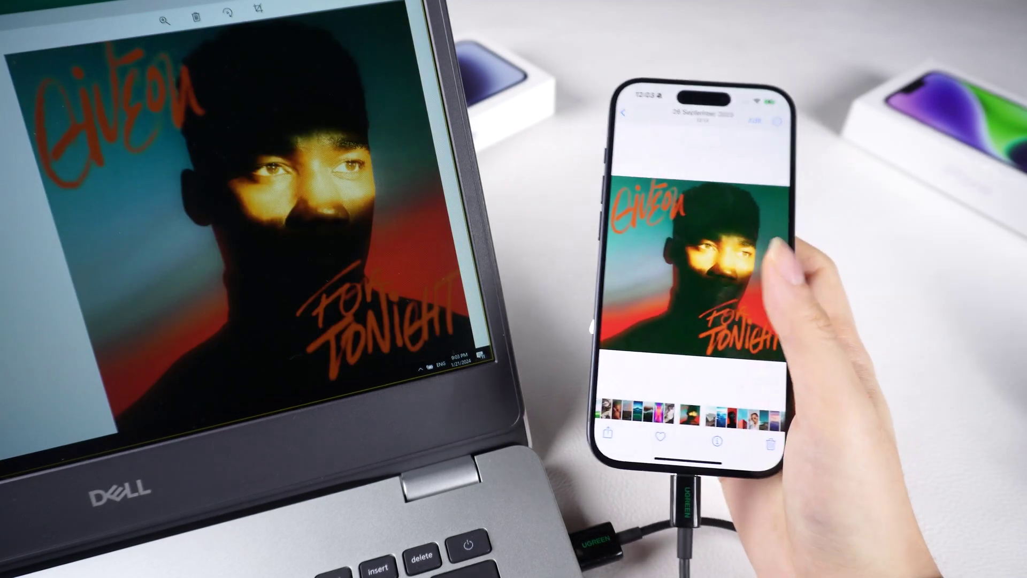